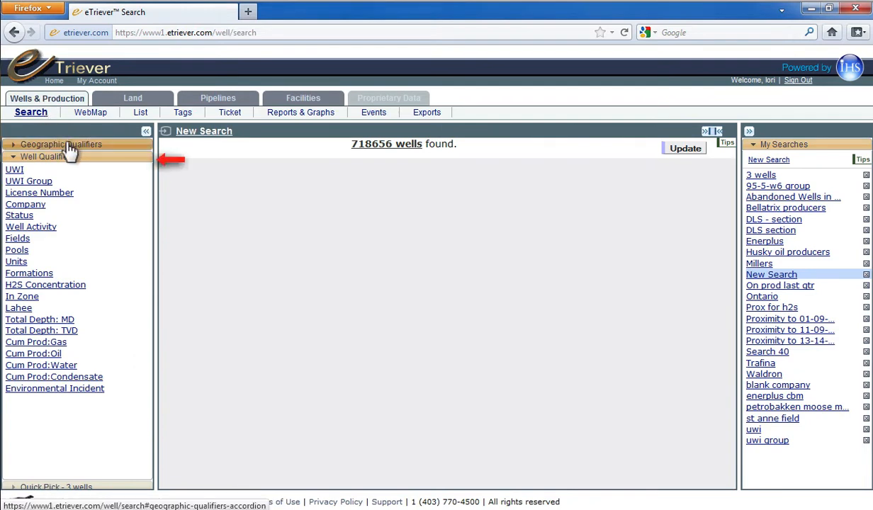
Step: Add the DLS and Province/Territory geographic qualifiers to the new well search
click(70, 146)
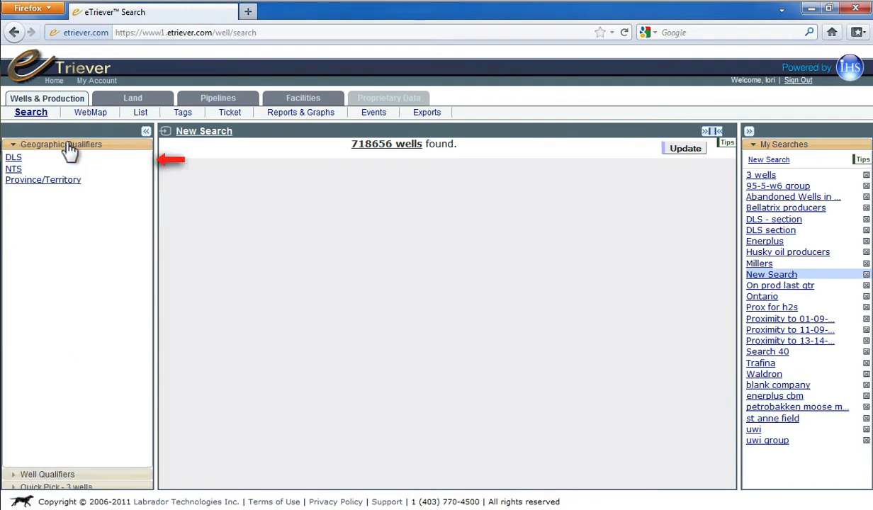
click(14, 158)
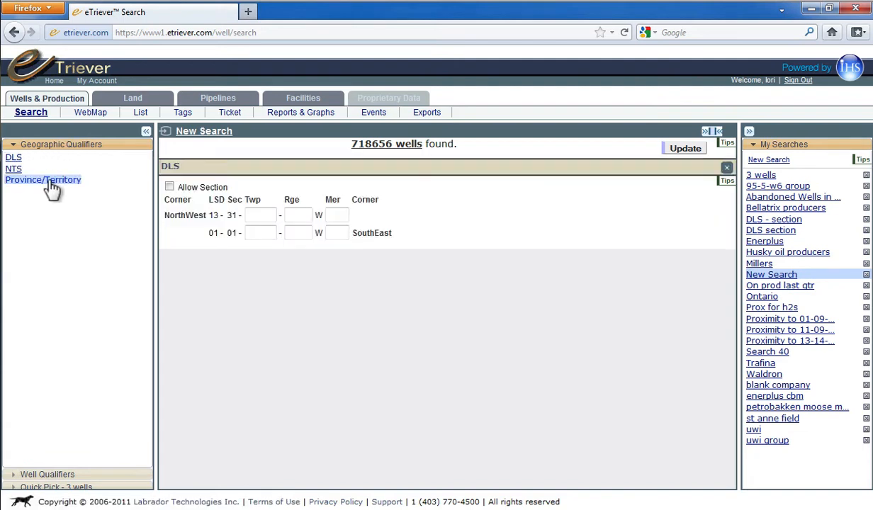
click(54, 189)
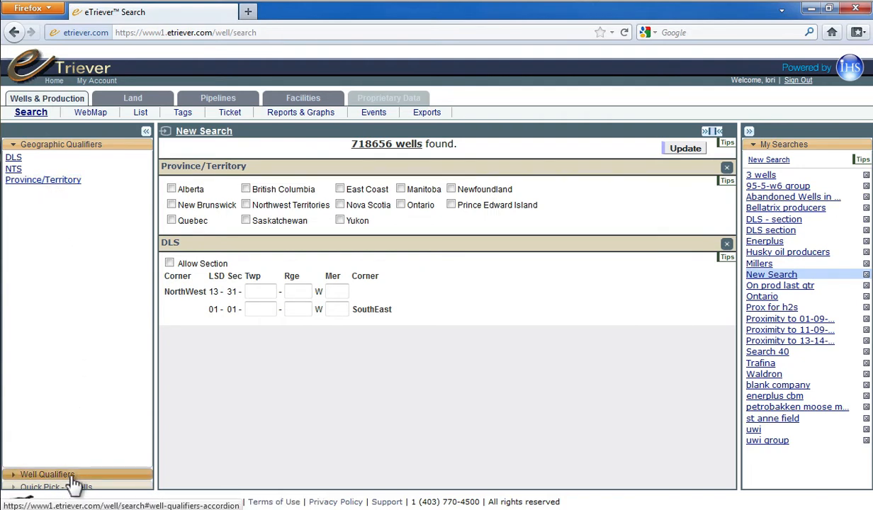
Step: Add the Company and Status well qualifiers to the search, and read the usage tips for the Company qualifier
click(49, 474)
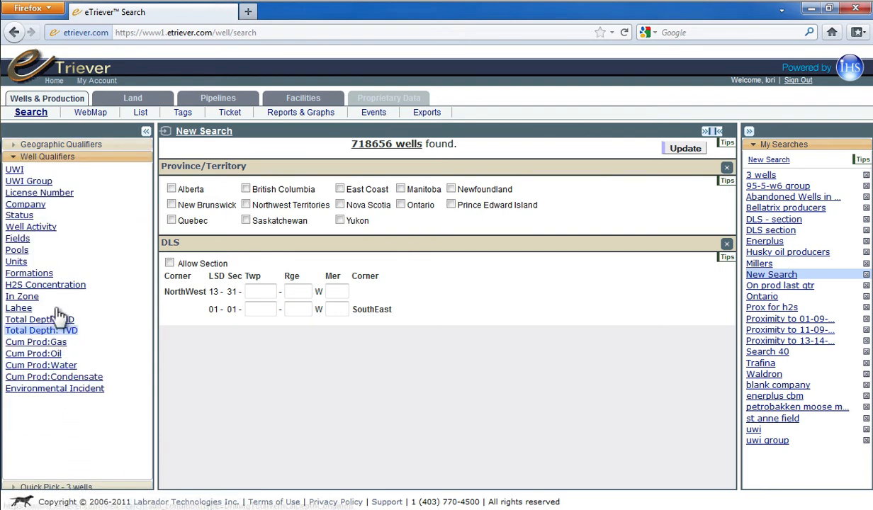
click(43, 204)
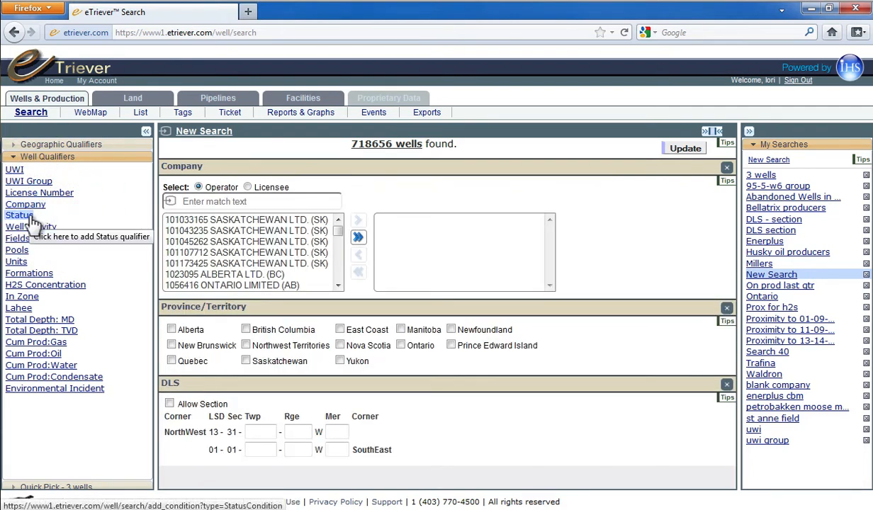
click(31, 219)
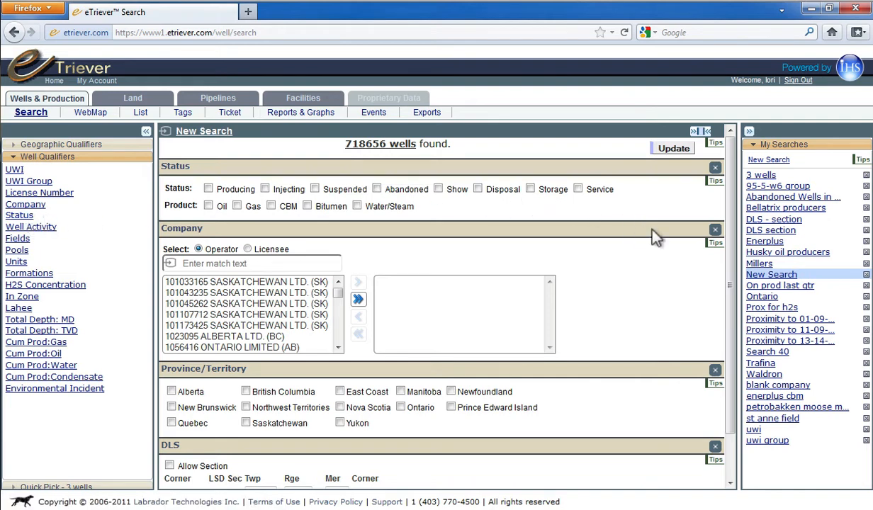
click(716, 245)
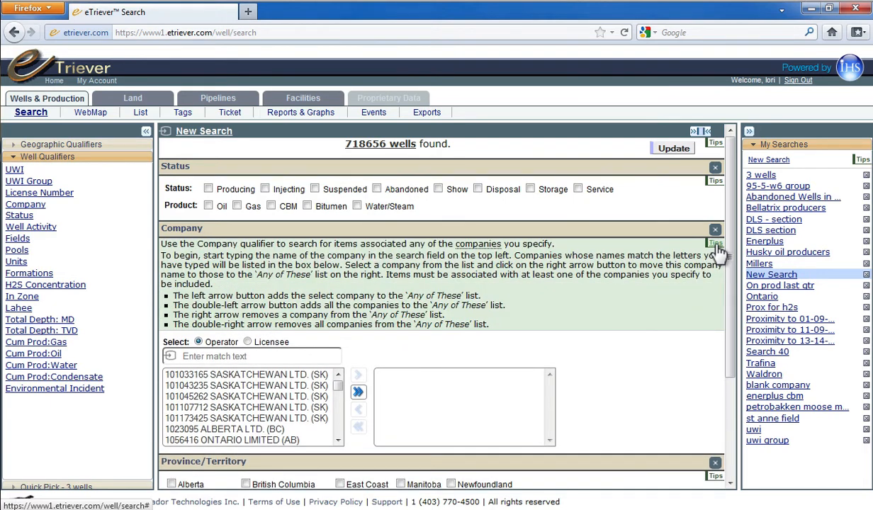
click(716, 245)
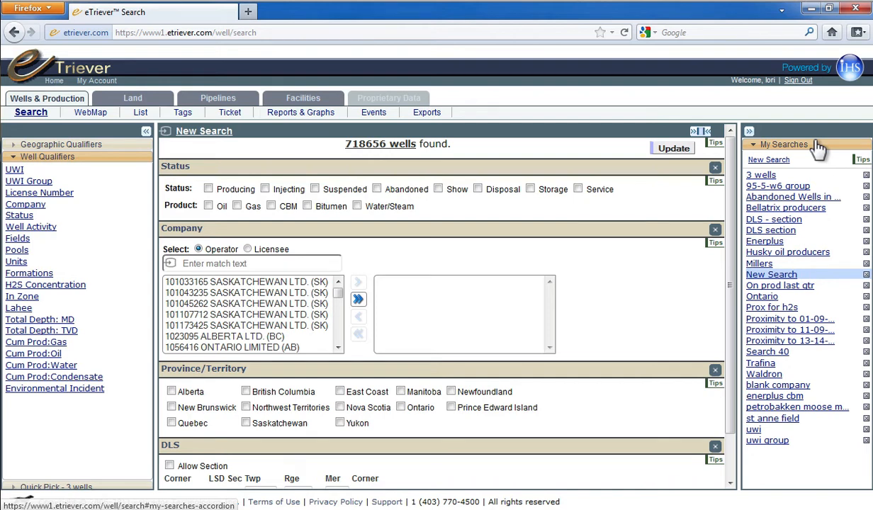
Step: Load the saved "3 wells" search and show its wells on the web map with the facilities, pipelines and land layers
click(767, 178)
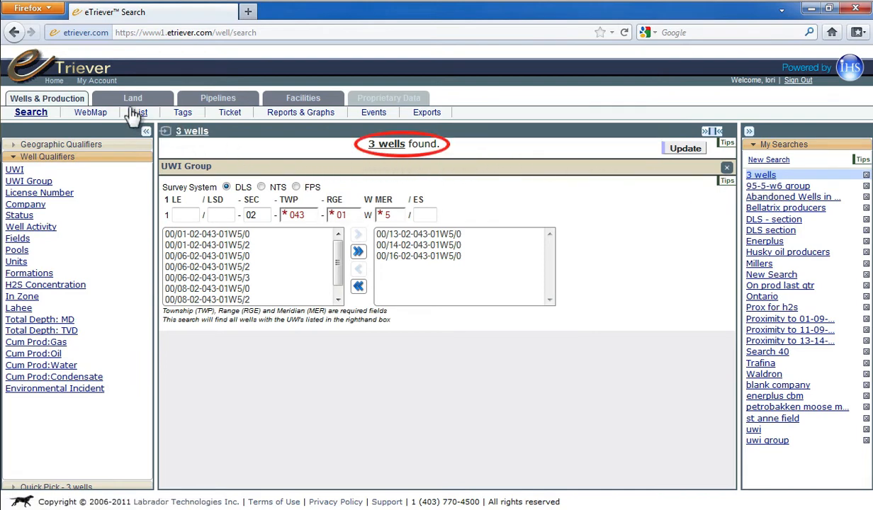
click(92, 113)
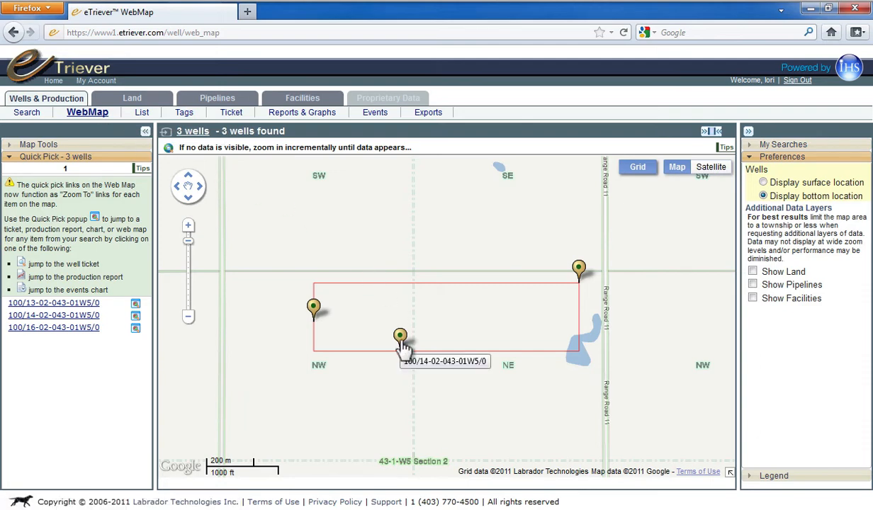
click(754, 298)
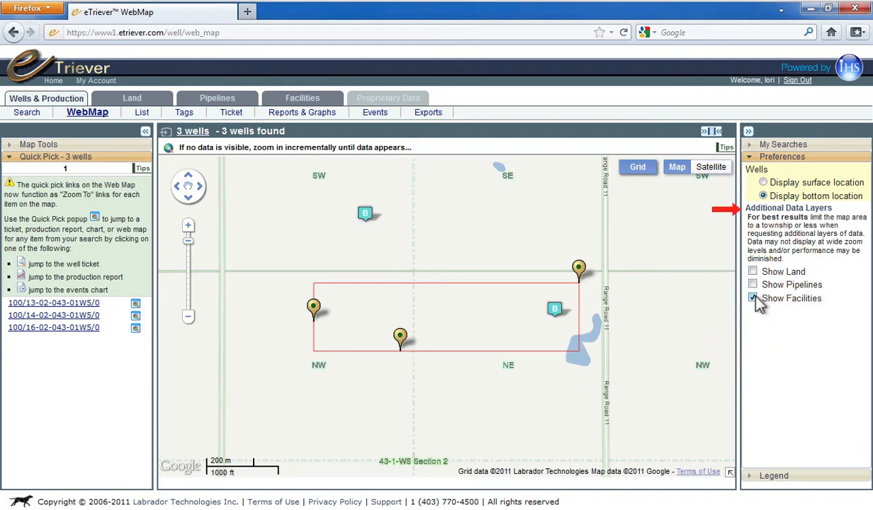
click(753, 285)
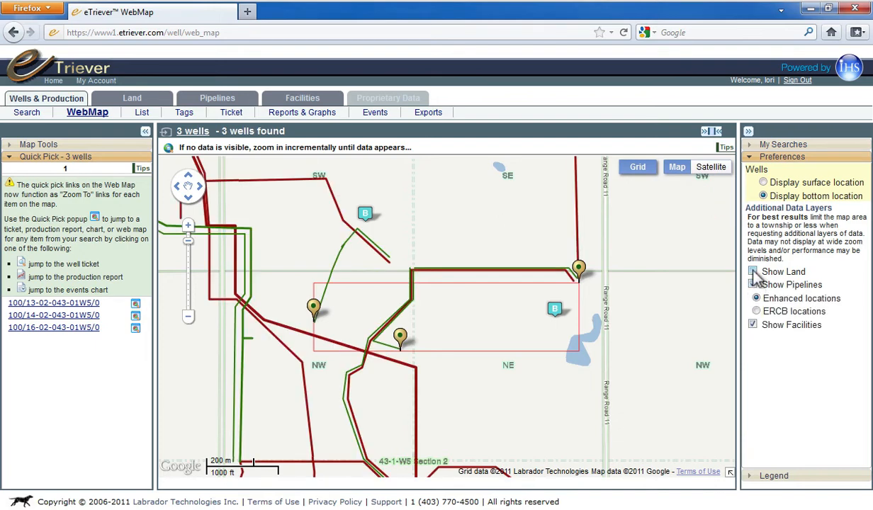
click(754, 273)
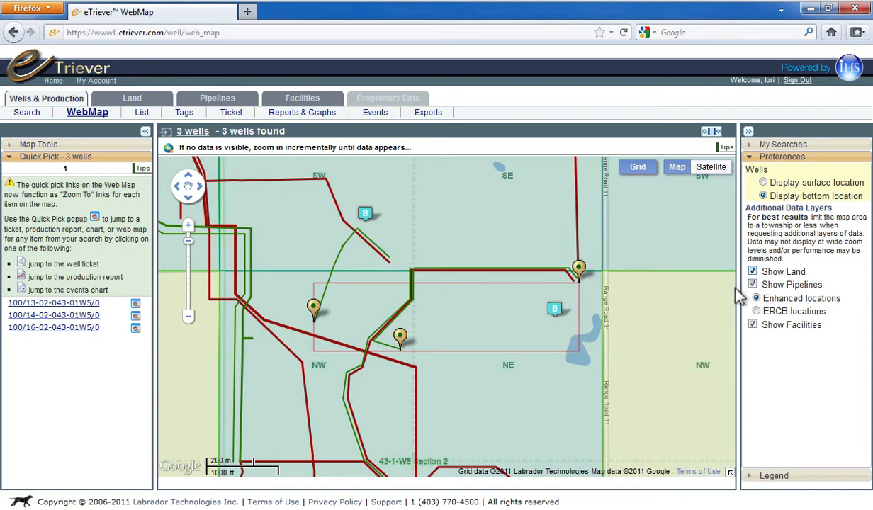
Step: View the map details of the two land parcels flanking Range Road 11, the pipeline along Section 2's north edge, and the nearby battery
click(653, 395)
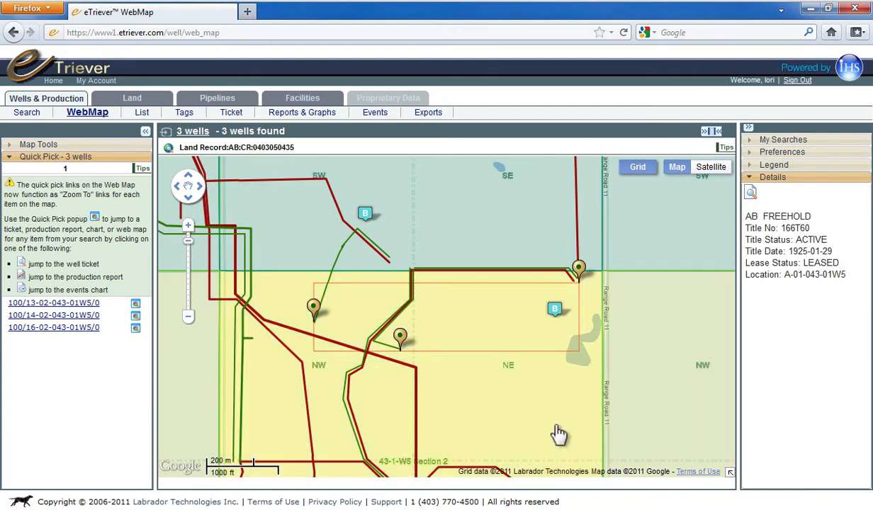
click(559, 434)
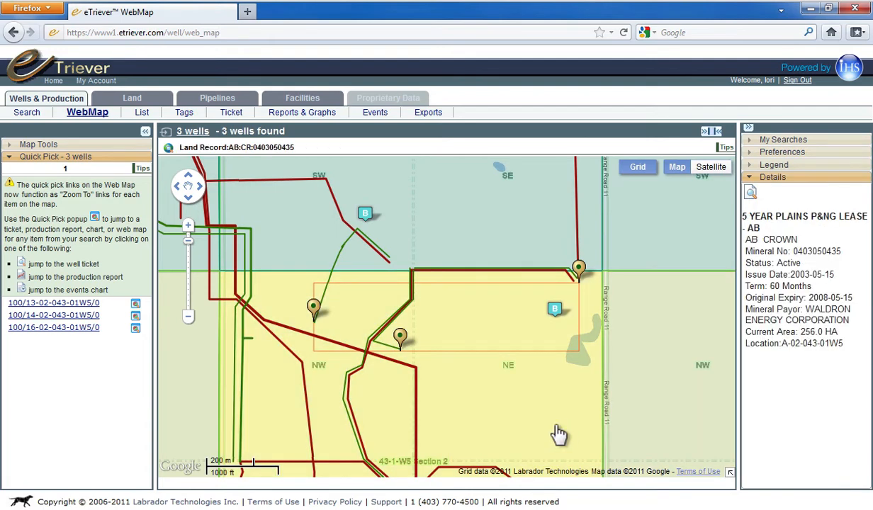
click(502, 278)
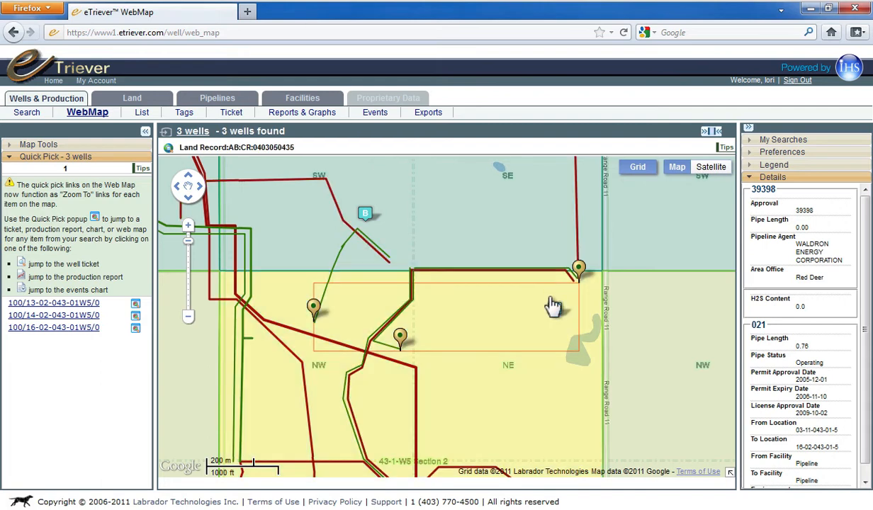
click(555, 312)
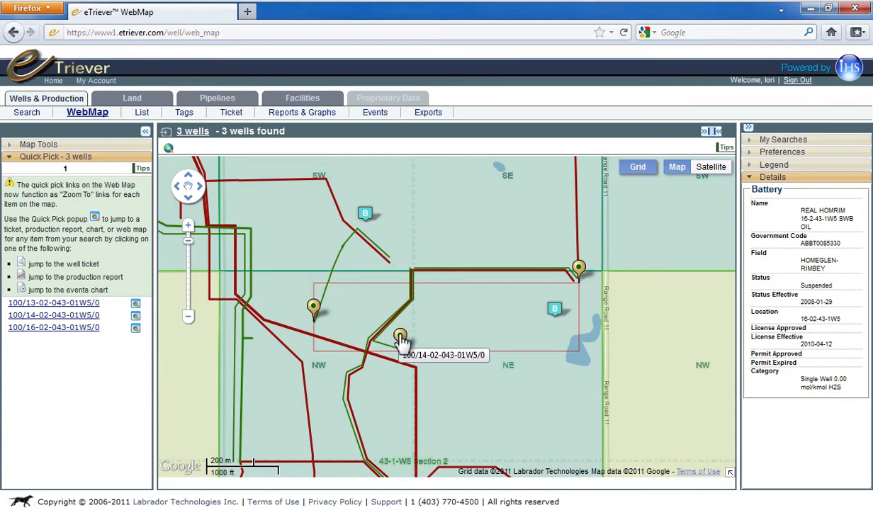
Step: Read through the map details of well 100/14-02-043-01W5/0, and view the details of the pipeline behind the closed information balloon
click(400, 338)
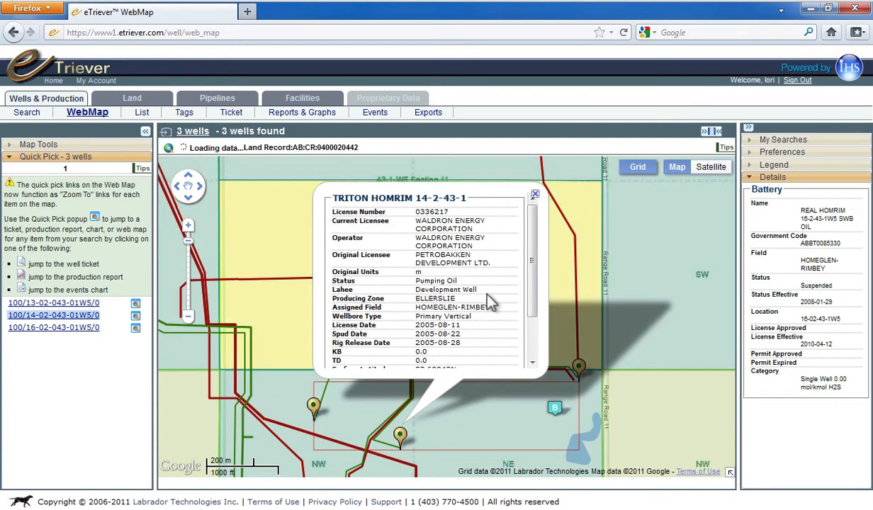
scroll(489, 298, down, 3)
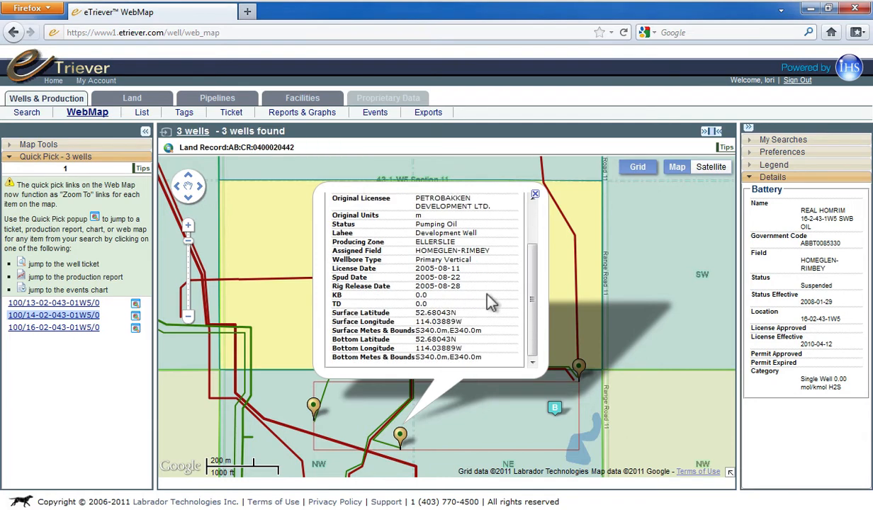
scroll(488, 301, up, 3)
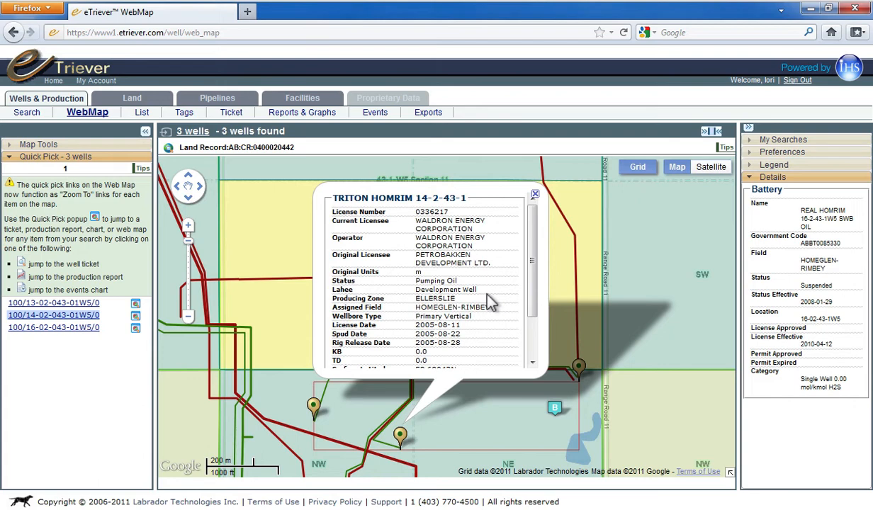
click(543, 371)
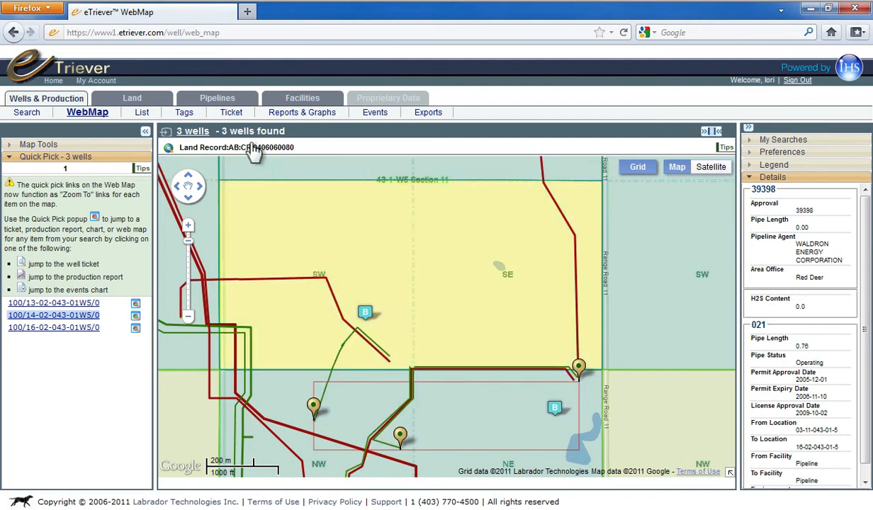
Step: List the wells of the search and switch the Status column to cumulative gas and oil production
click(142, 113)
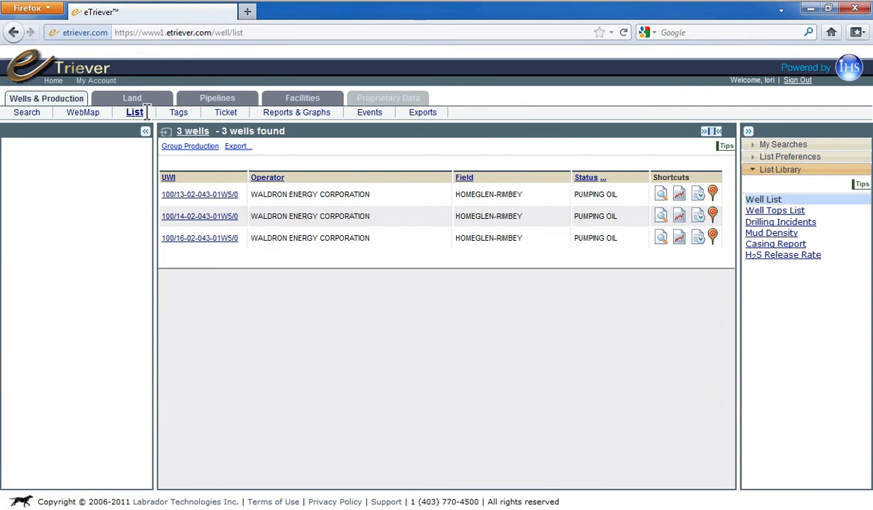
click(603, 179)
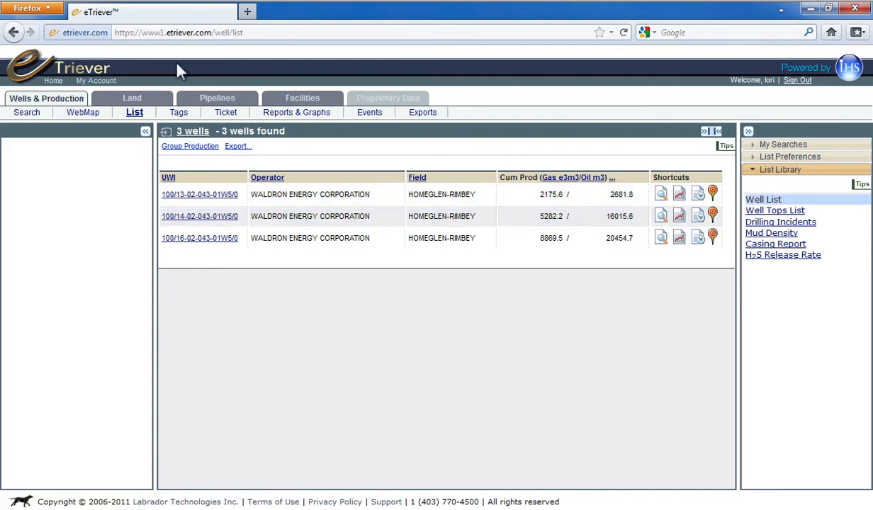
Step: Review the ticket for well 100/13-02-043-01W5/0, including its formation tops, casings, status history and the product shares in the production pie chart
click(225, 116)
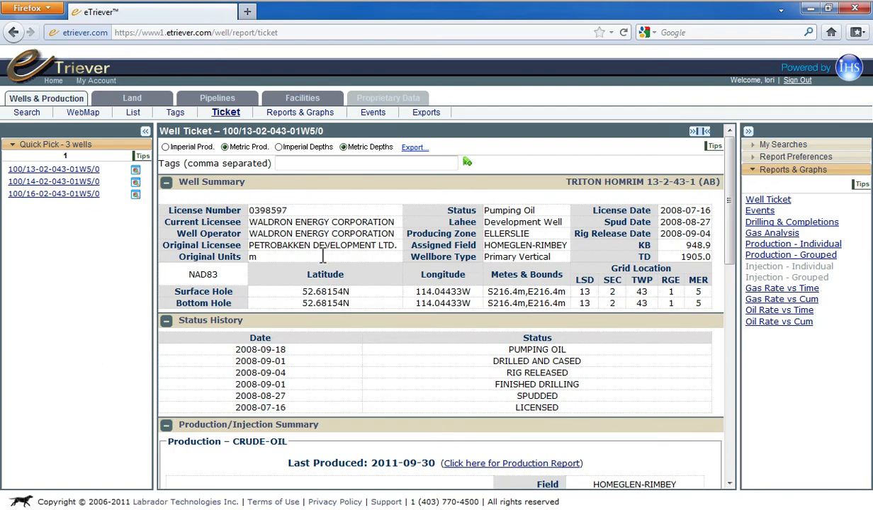
scroll(338, 280, down, 10)
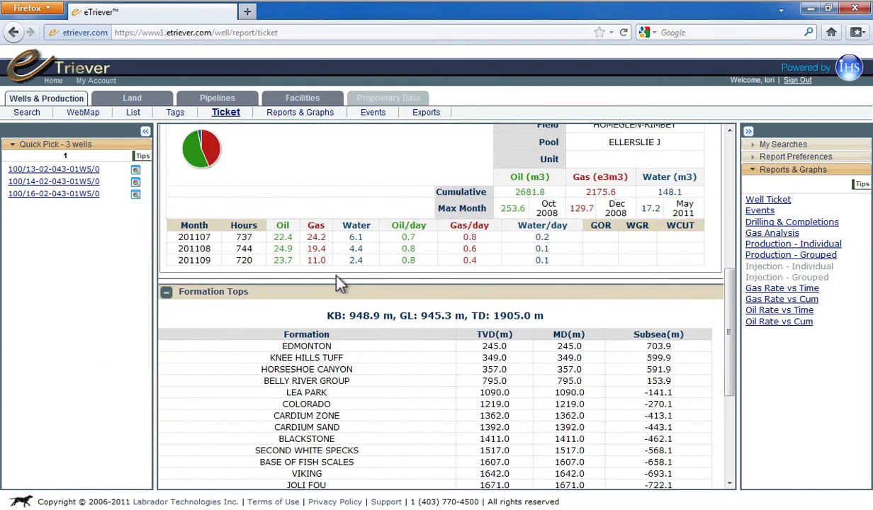
scroll(338, 281, down, 5)
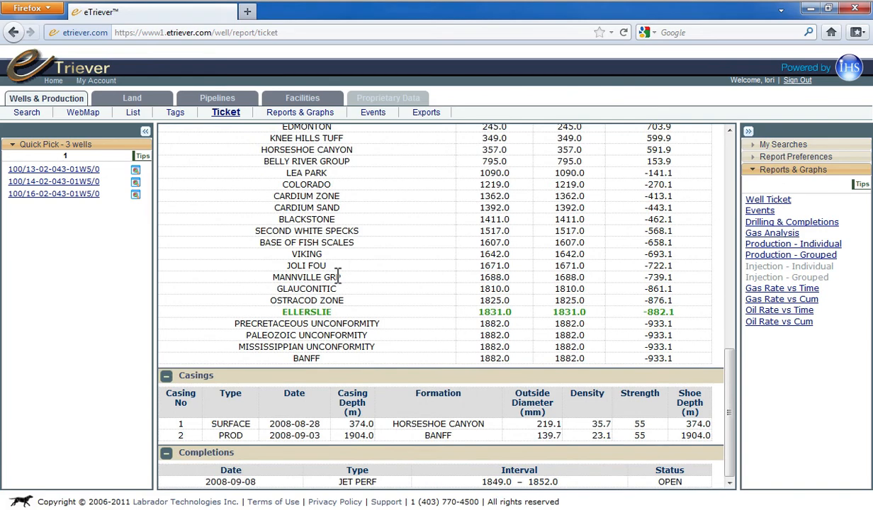
scroll(339, 276, up, 10)
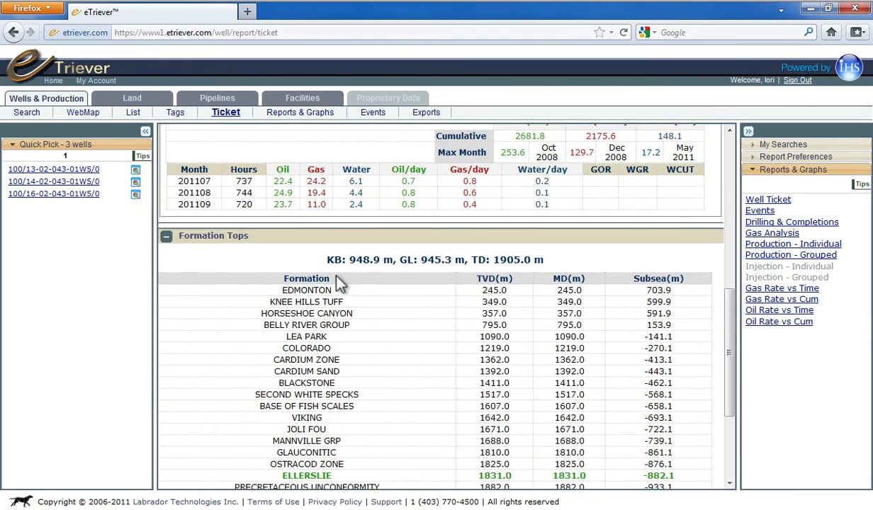
scroll(339, 283, up, 1)
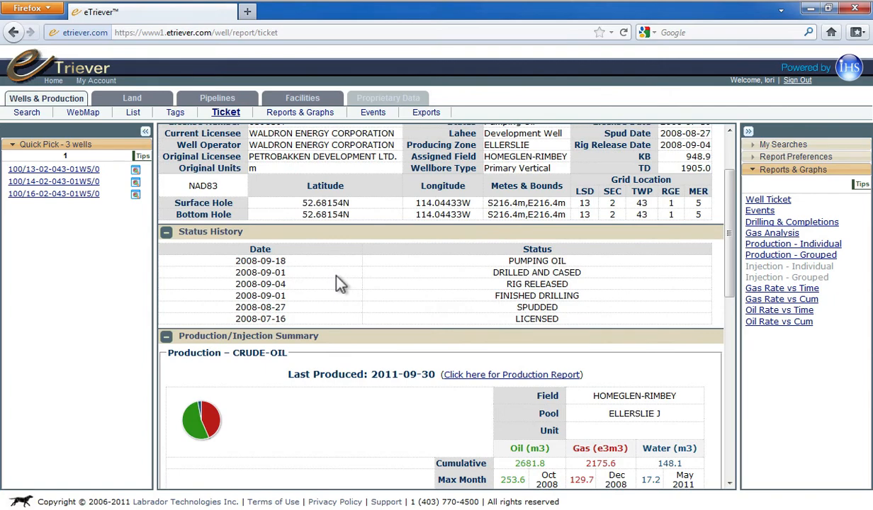
scroll(339, 283, down, 3)
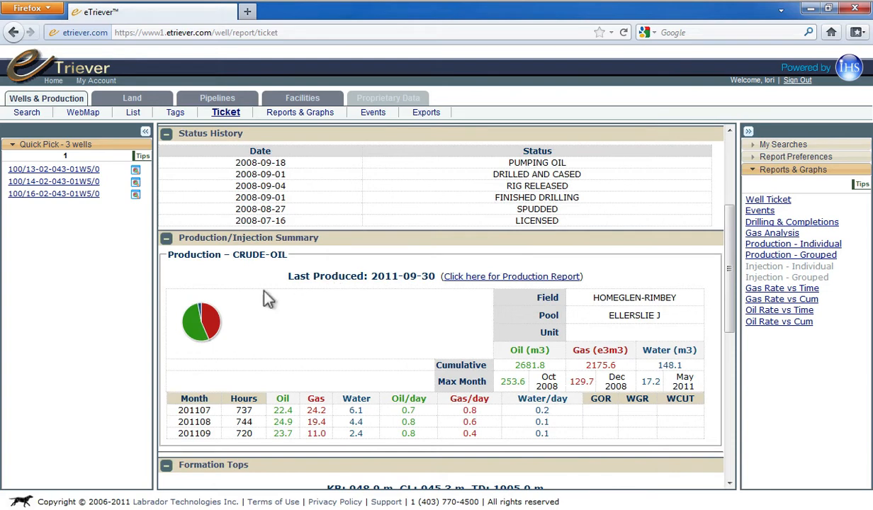
mouse_move(197, 336)
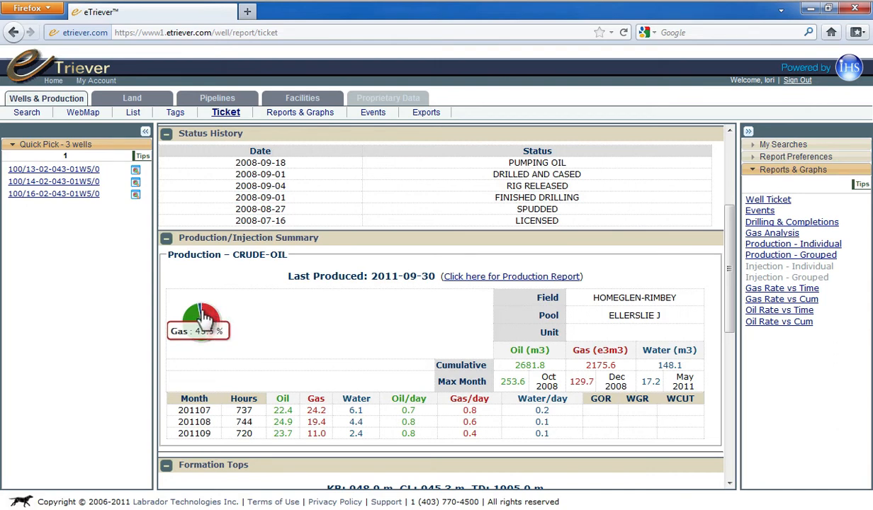
mouse_move(205, 319)
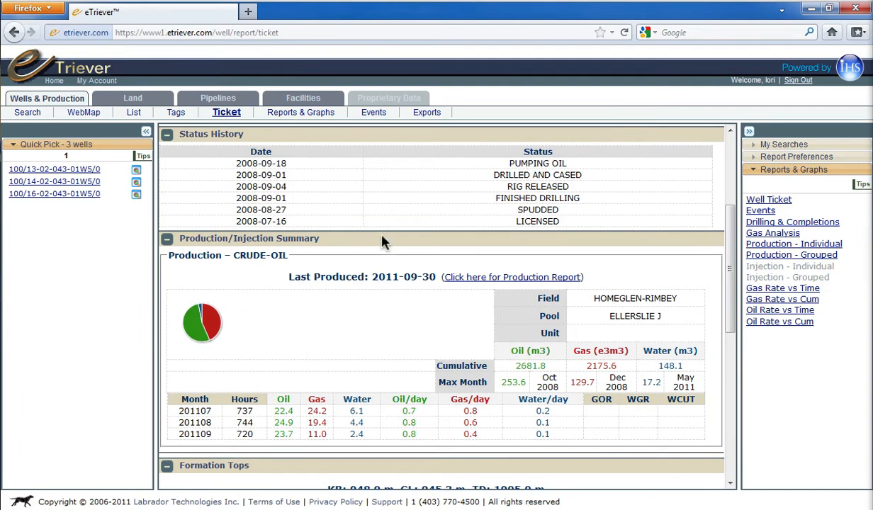
Step: Open the events chart for well 100/13-02-043-01W5/0, inspect its event markers, and narrow the time range to Jul 1, 2008 through Oct 10, 2008
click(367, 113)
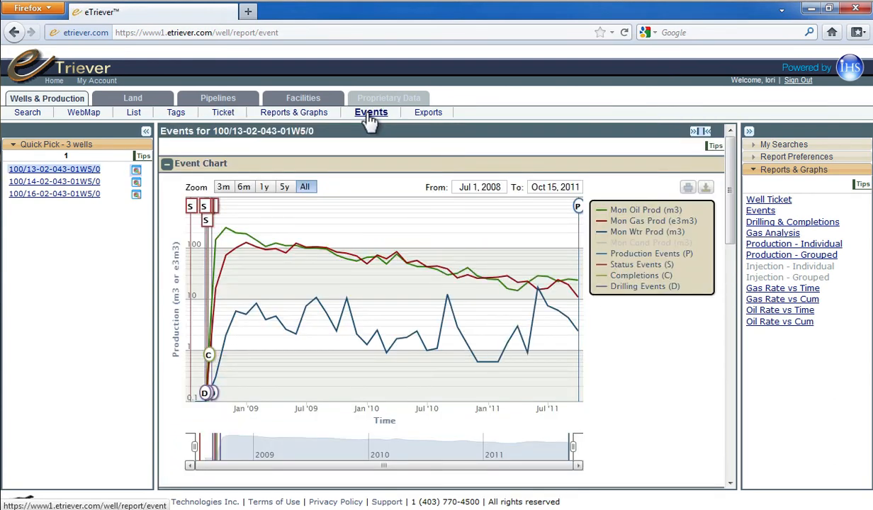
mouse_move(577, 206)
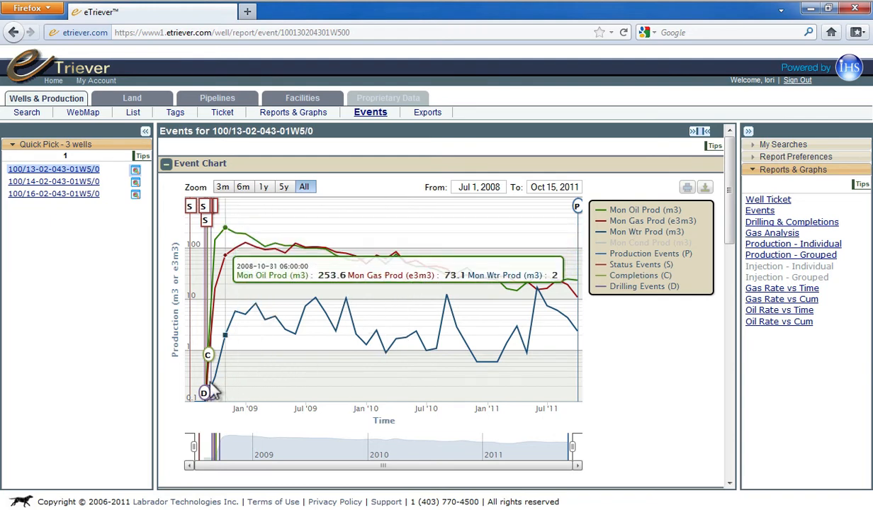
mouse_move(206, 394)
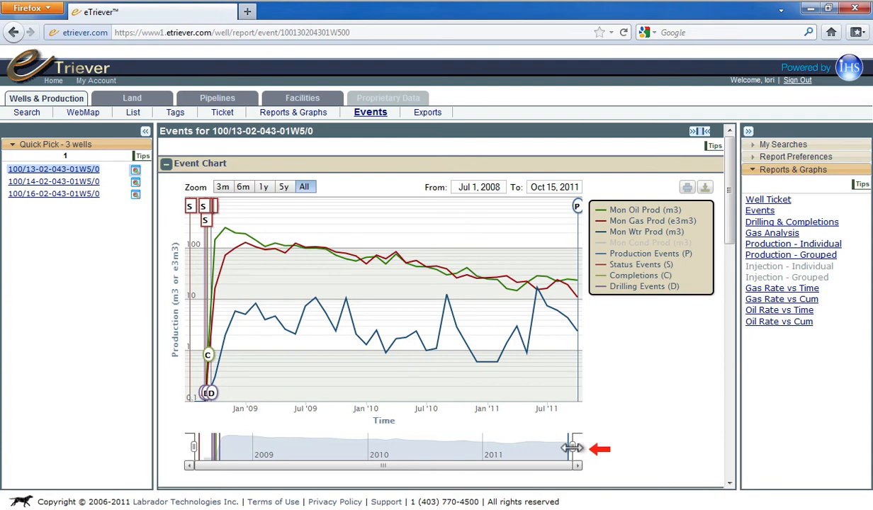
drag(572, 447, 228, 465)
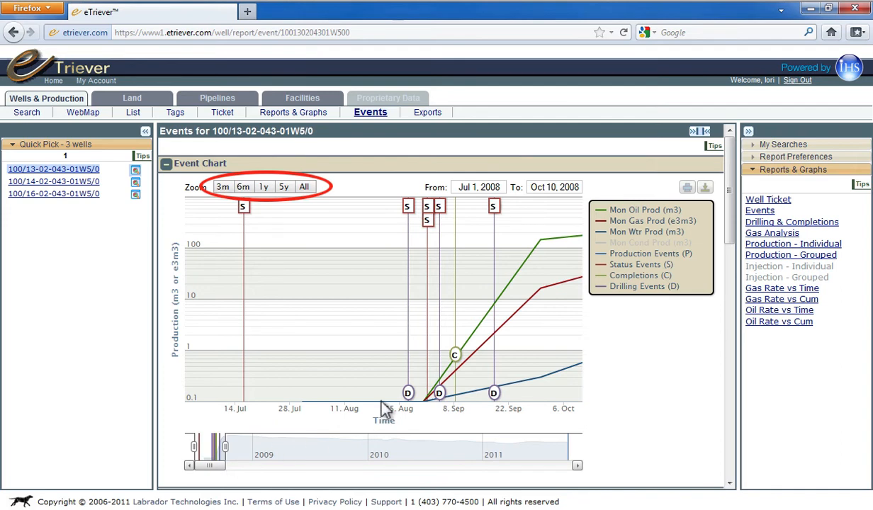
Step: Expand the event chart to its full time range, and narrow it to one year
mouse_move(412, 395)
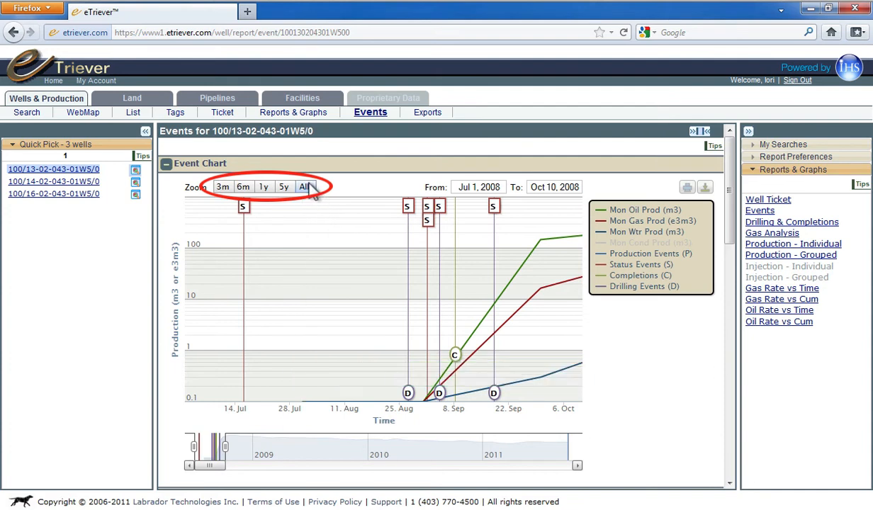
click(309, 189)
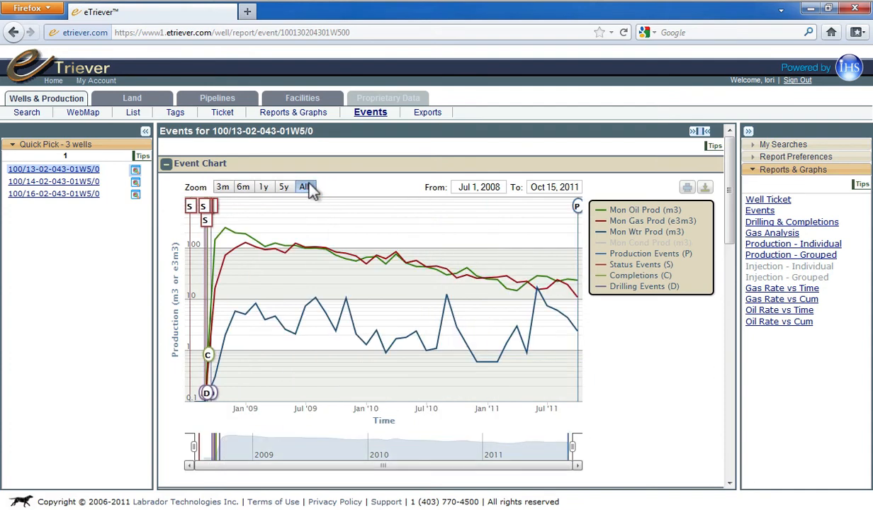
click(267, 189)
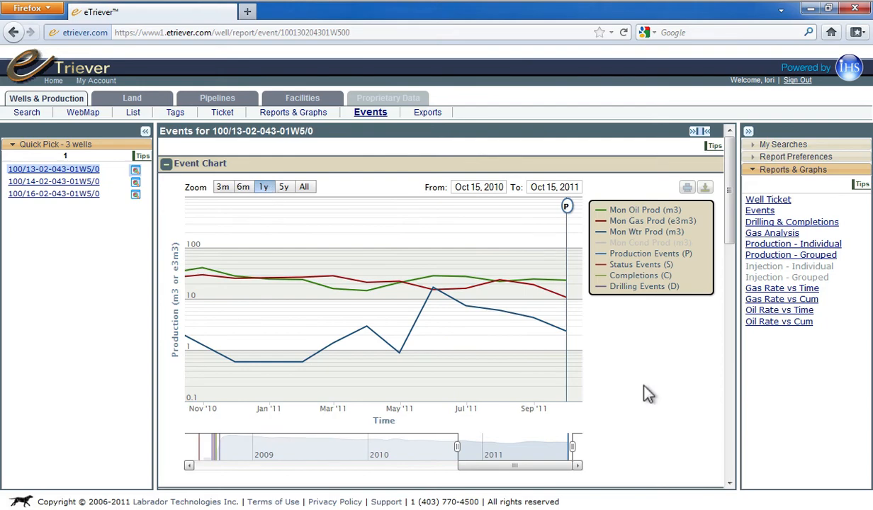
Step: Look through the summary production table, export the event table as an Excel file, view it in Microsoft Office Excel Viewer, and close it
scroll(646, 394, down, 10)
scroll(646, 394, down, 2)
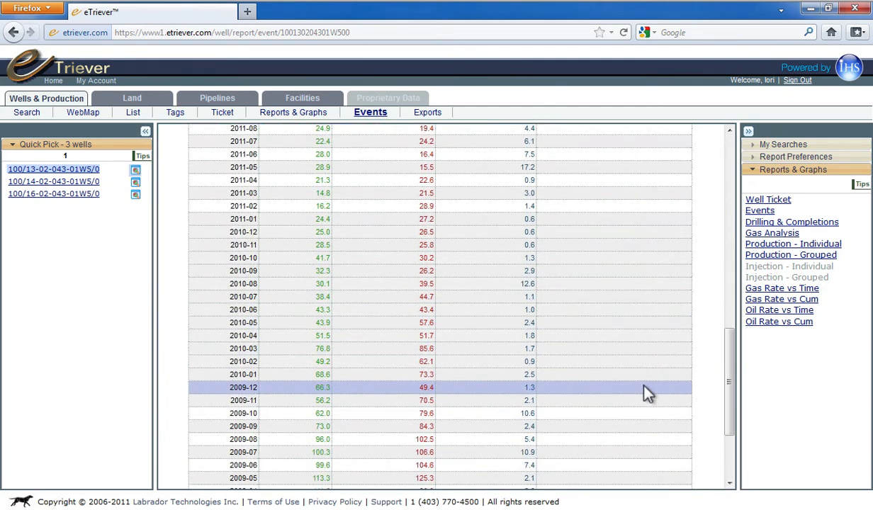
scroll(646, 394, up, 5)
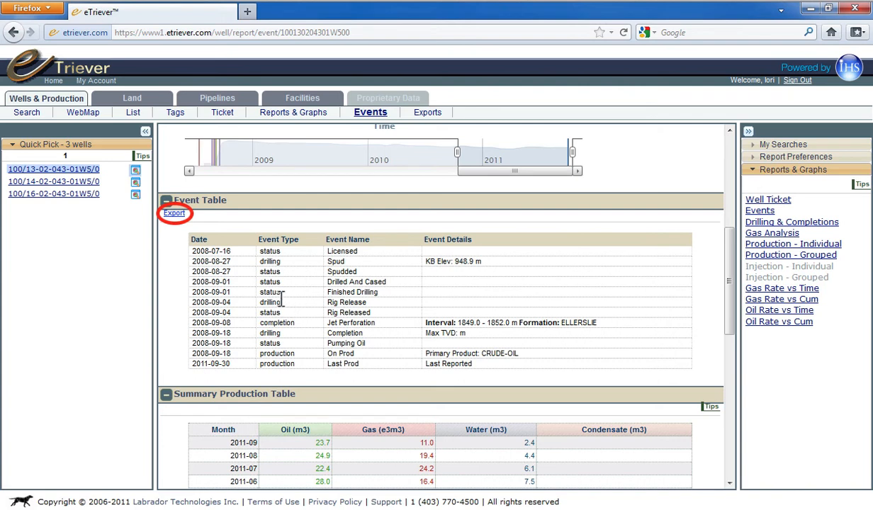
click(175, 214)
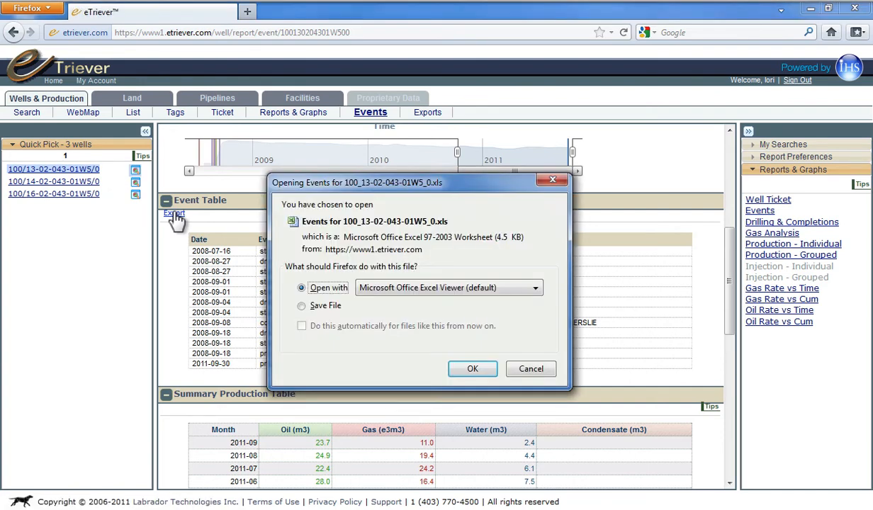
click(473, 368)
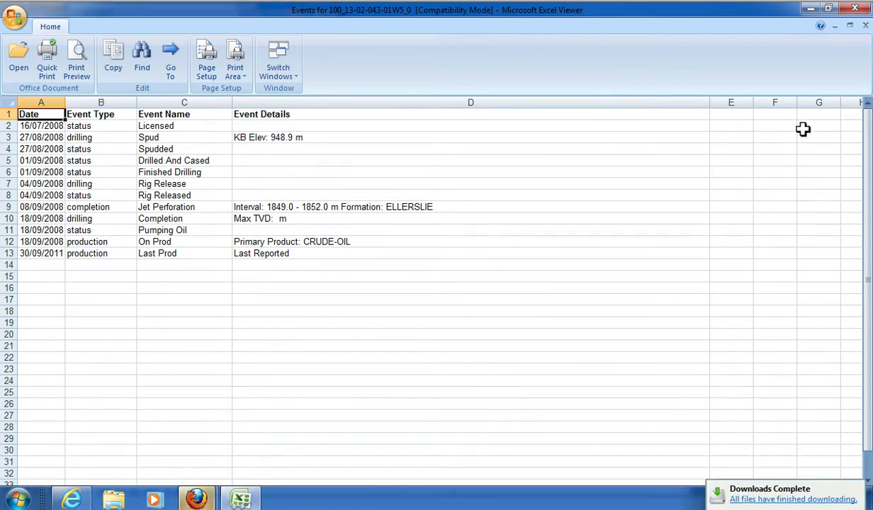
click(855, 10)
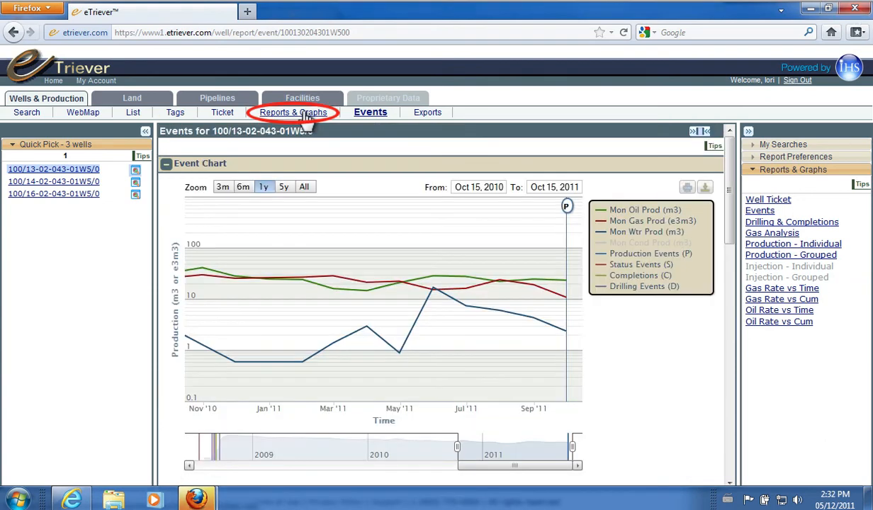
Step: Open the production report for well 100/13-02-043-01W5/0, and hide and restore the monthly, daily and cumulative oil curves on its chart
click(306, 117)
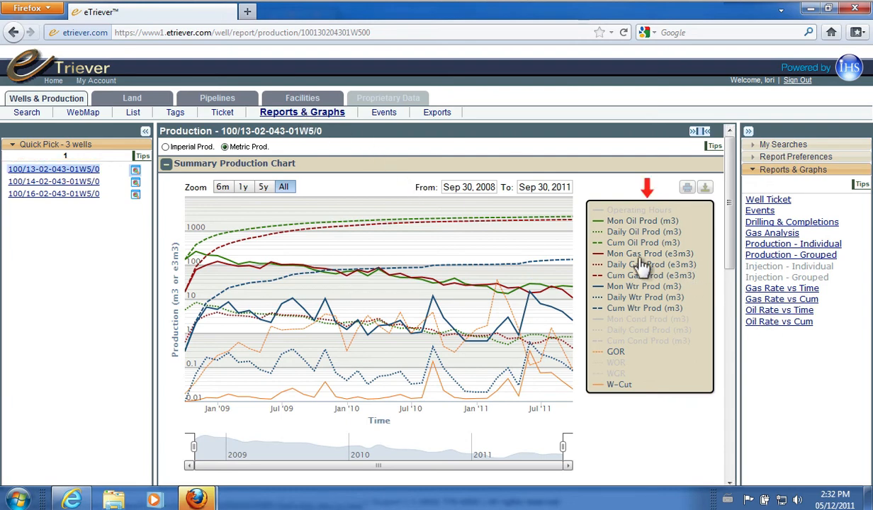
click(641, 223)
click(642, 232)
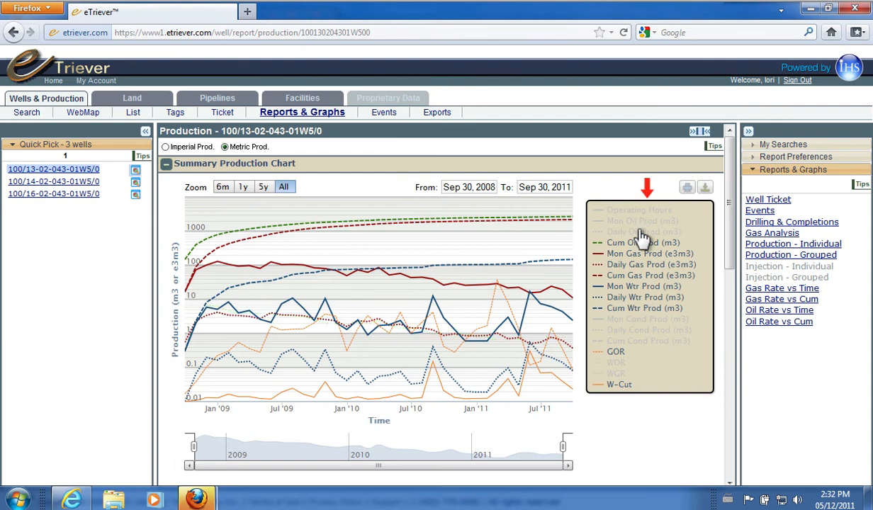
click(640, 242)
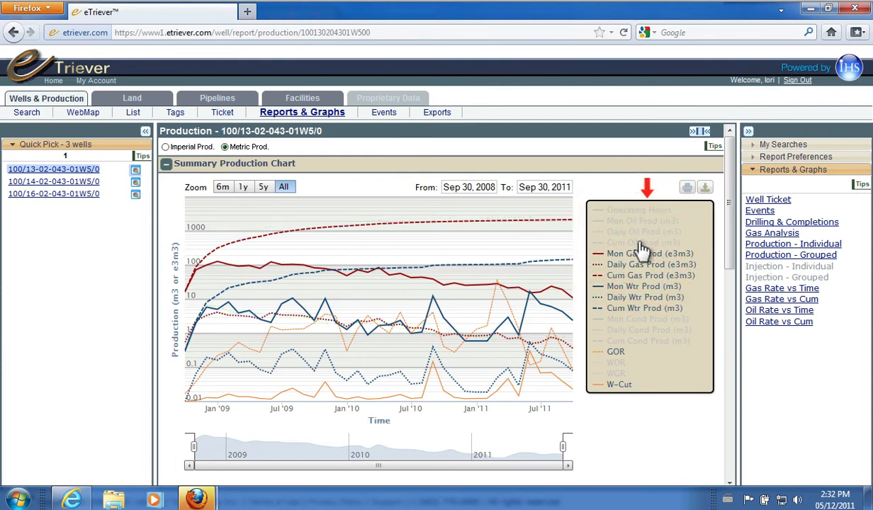
click(639, 242)
click(641, 232)
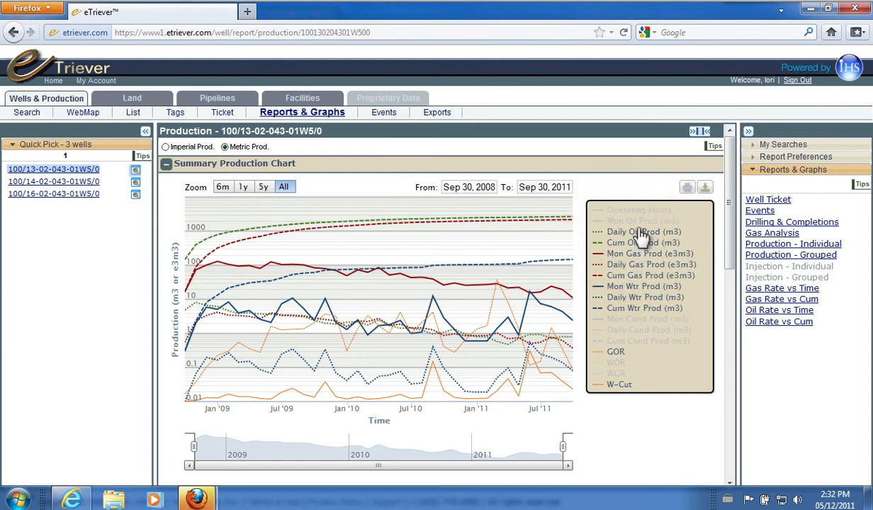
click(641, 222)
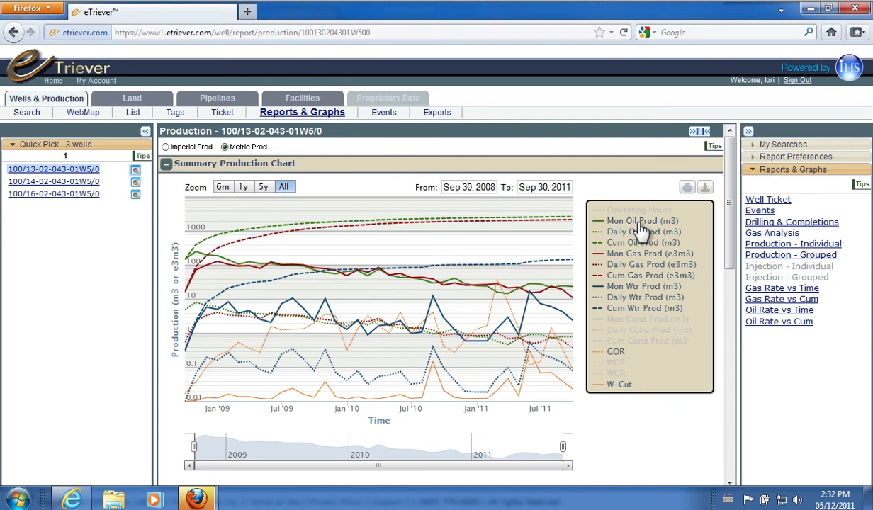
Step: View the grouped production, gas rate vs cum and oil rate vs cum charts for the three wells
click(816, 257)
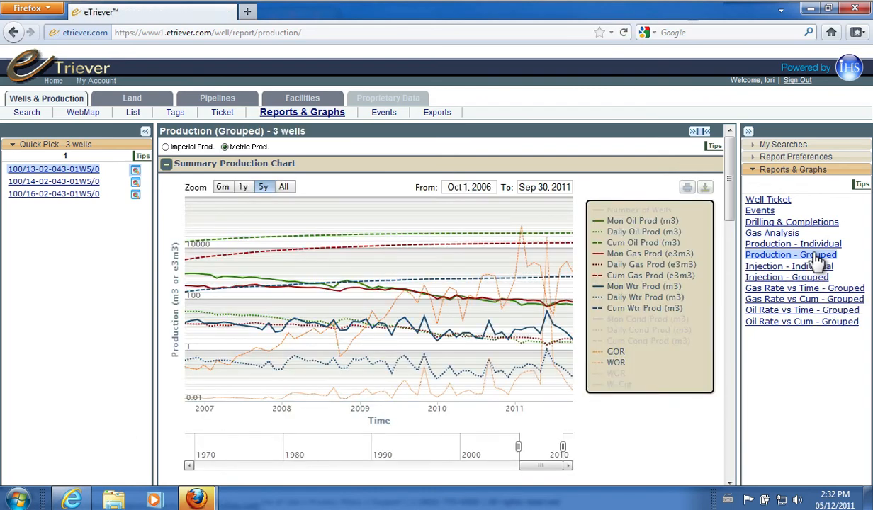
click(829, 301)
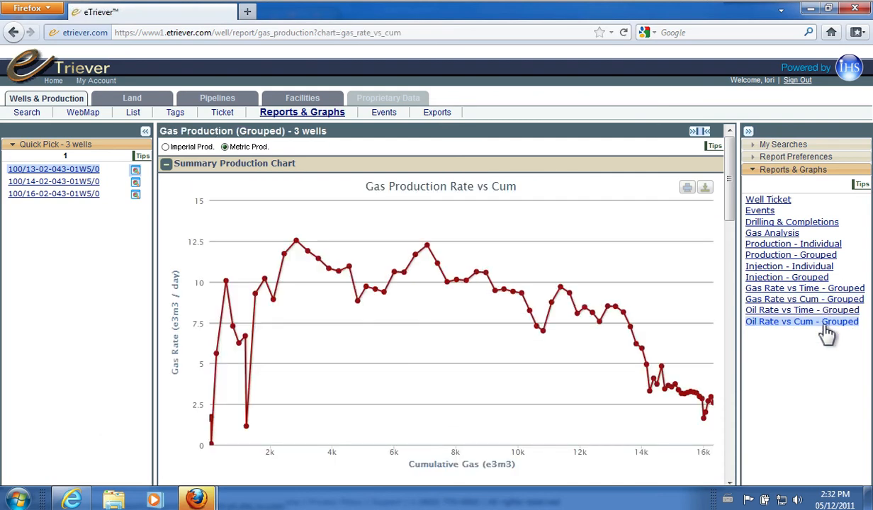
click(826, 325)
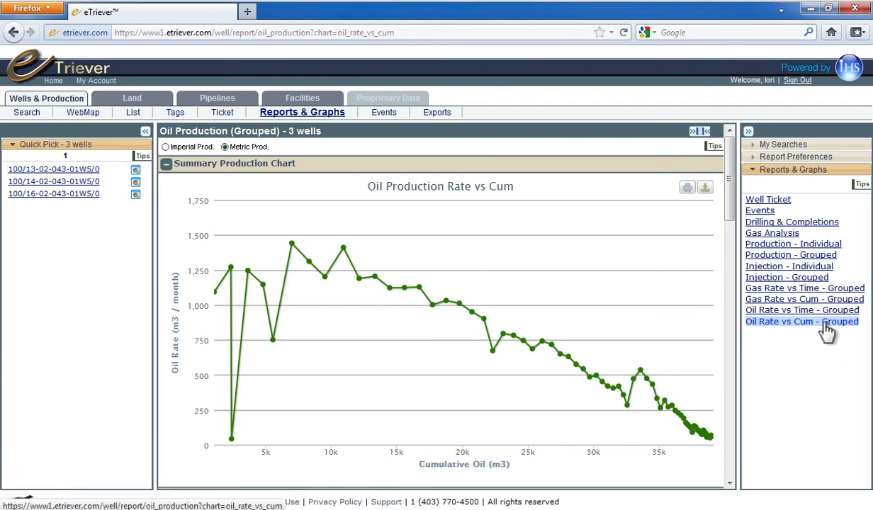
Step: Download the grouped Oil Production Rate vs Cum chart as a JPEG image, view it in Windows Photo Viewer, and return to the report
click(711, 188)
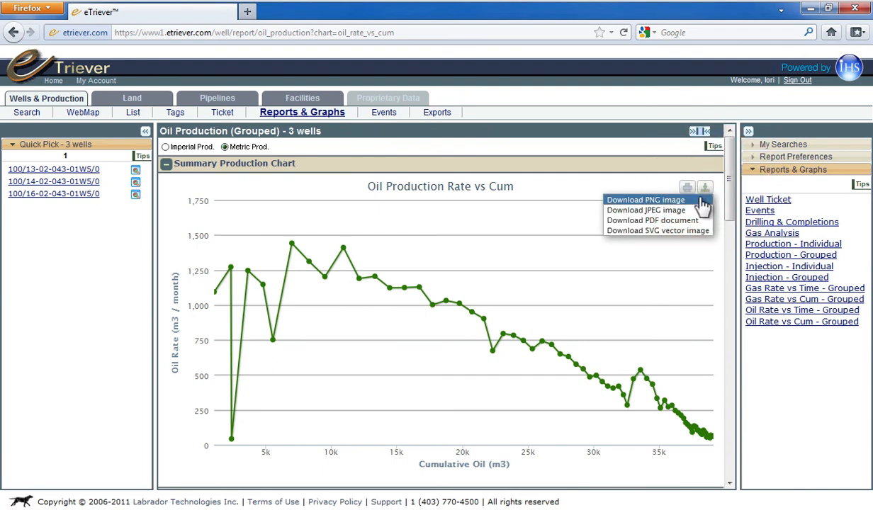
click(686, 213)
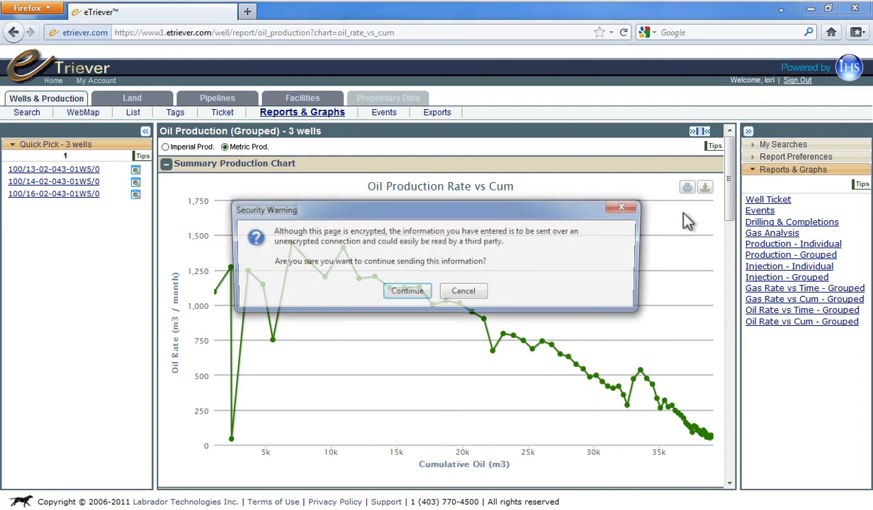
click(417, 295)
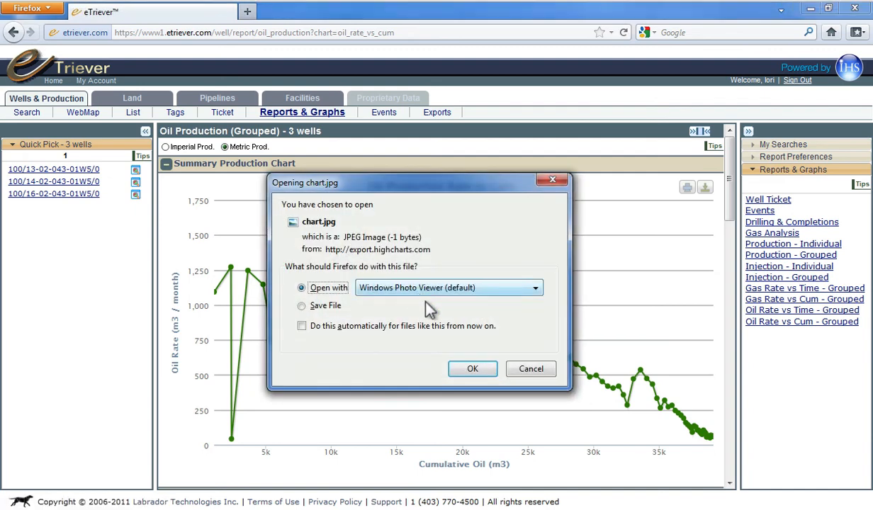
click(470, 369)
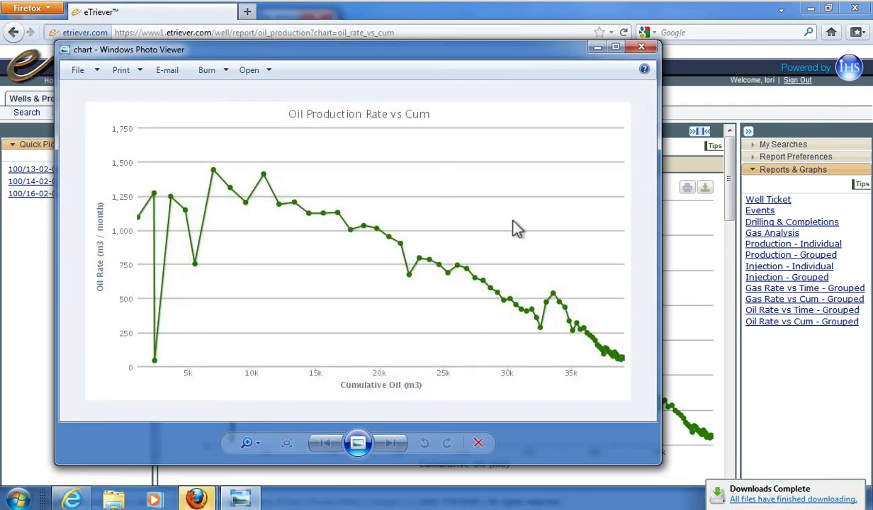
click(537, 24)
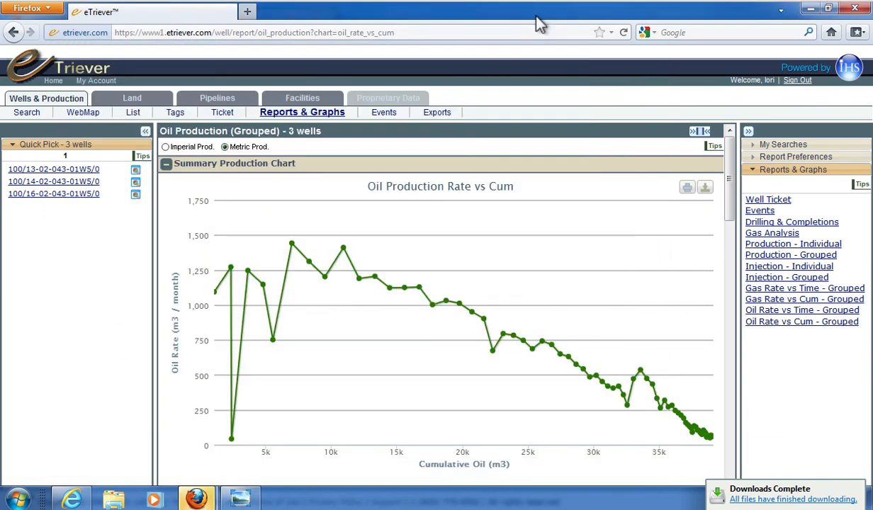